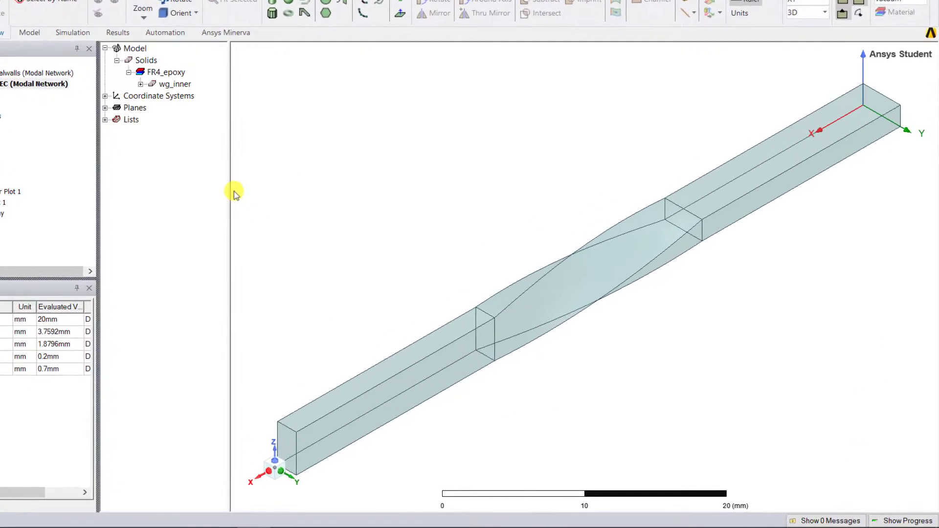
Check the wg_inner solid and FR4_epoxy material group, then open S Parameter Plot 1.
click(160, 66)
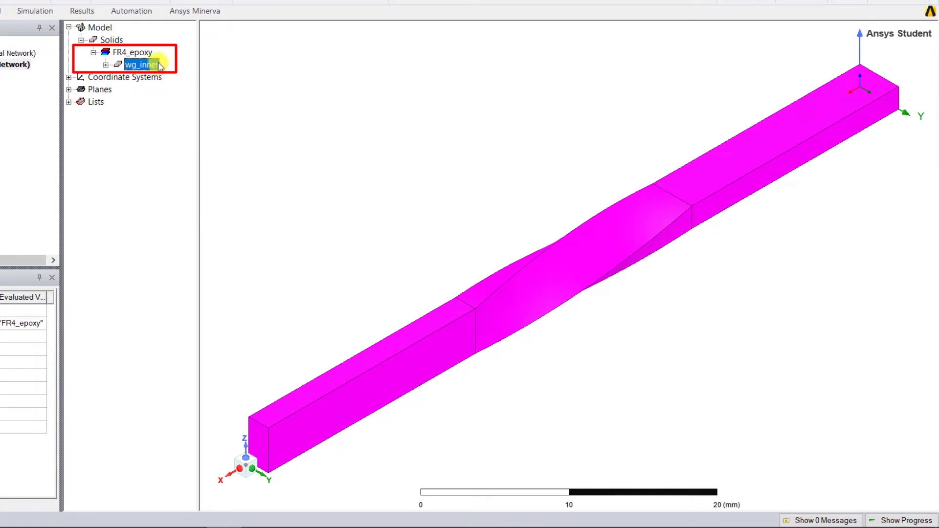
click(155, 53)
click(156, 52)
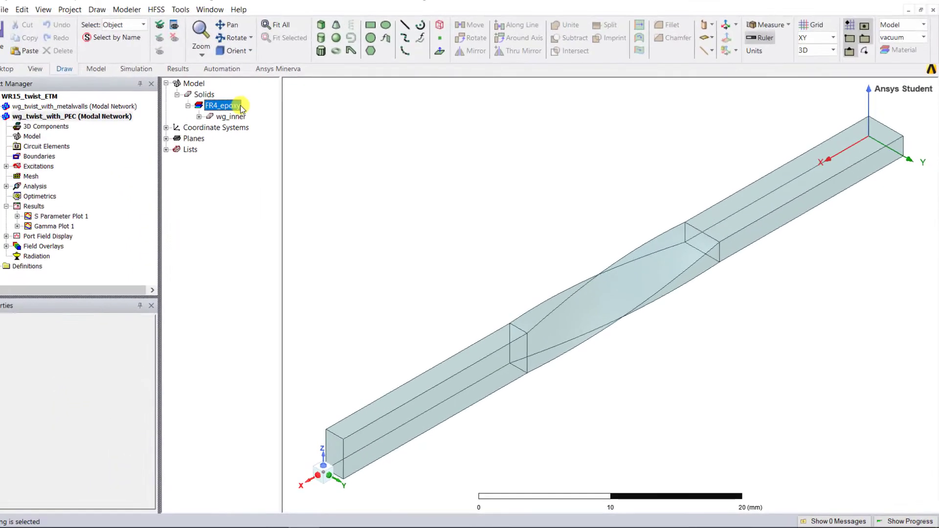
double_click(101, 223)
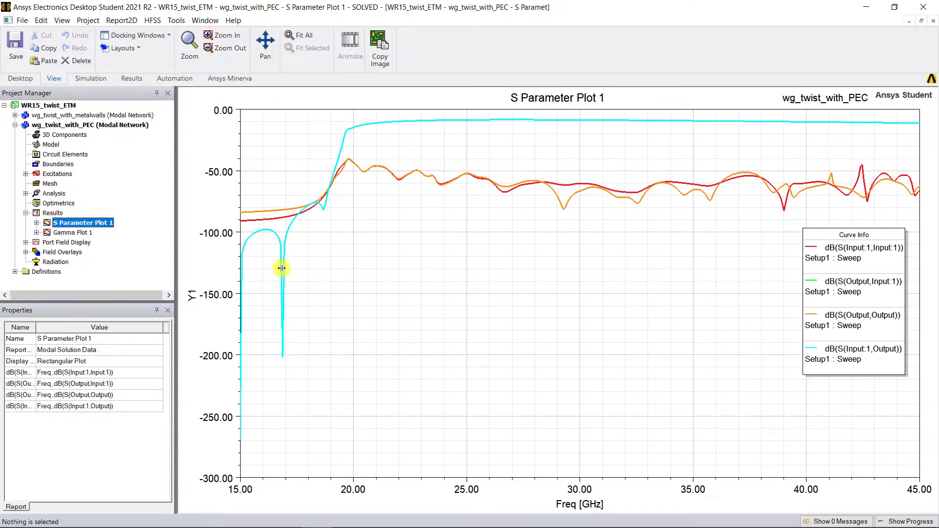
Return to the wg_twist_with_PEC 3D model and select its boundaries.
click(148, 127)
double_click(148, 126)
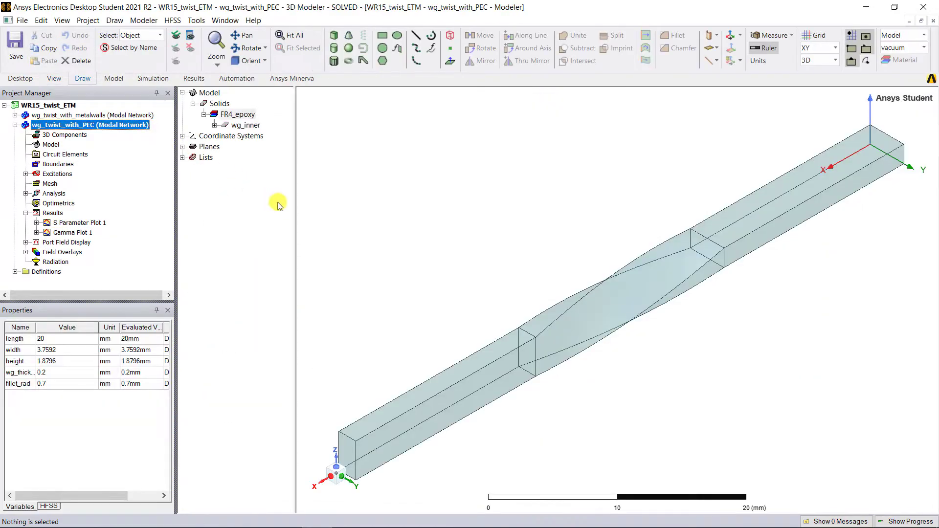
click(72, 167)
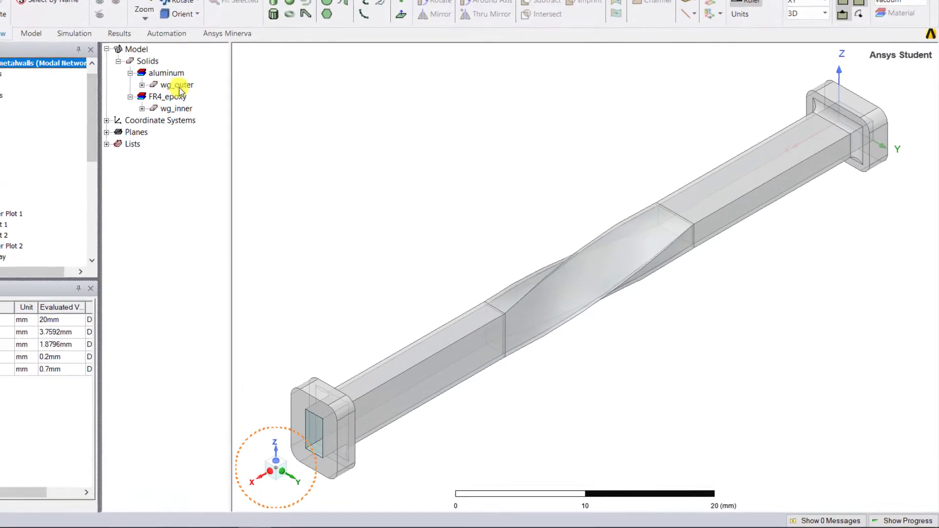
Highlight wg_outer, wg_inner and the Input and Output ports, then view Setup1's 30 GHz settings.
click(108, 44)
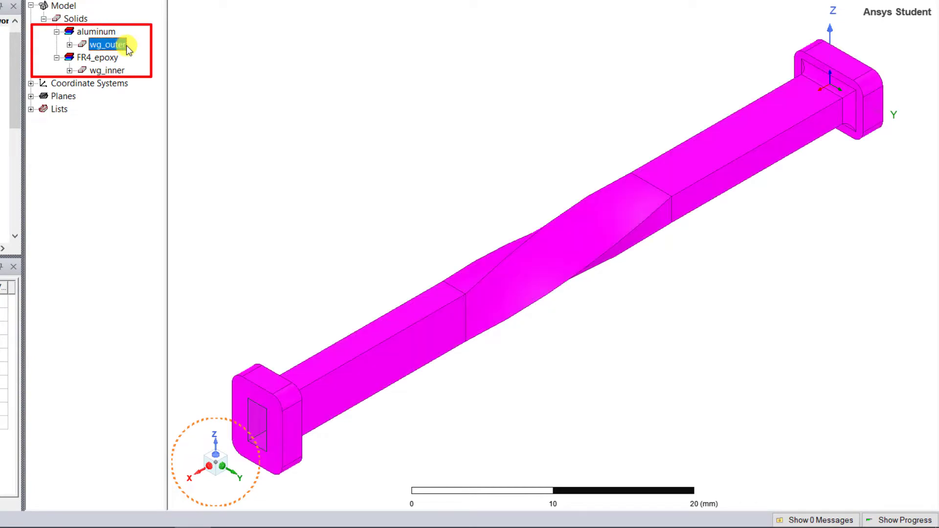
click(125, 69)
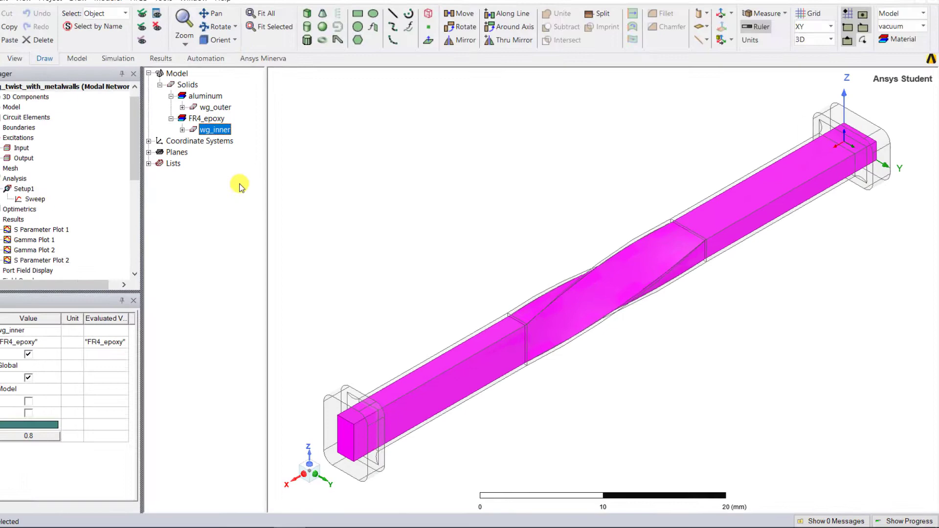
click(134, 133)
click(68, 166)
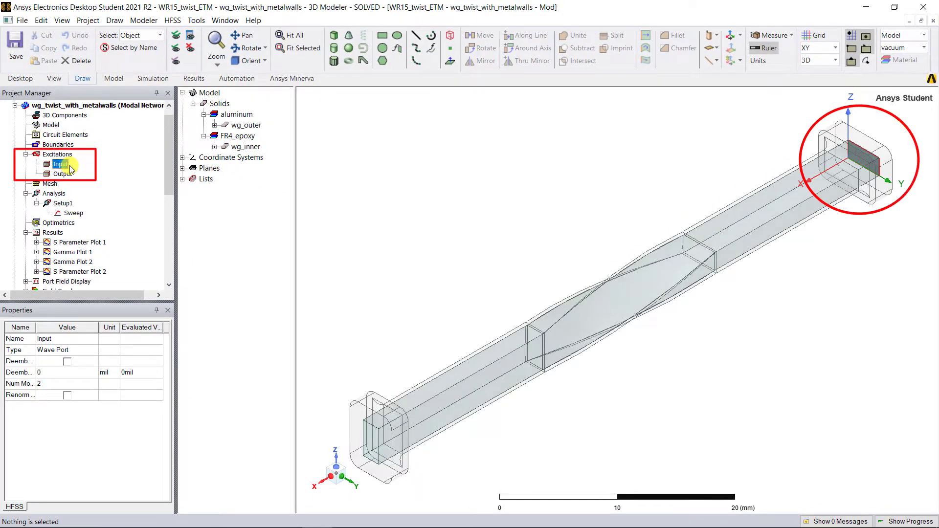
click(74, 174)
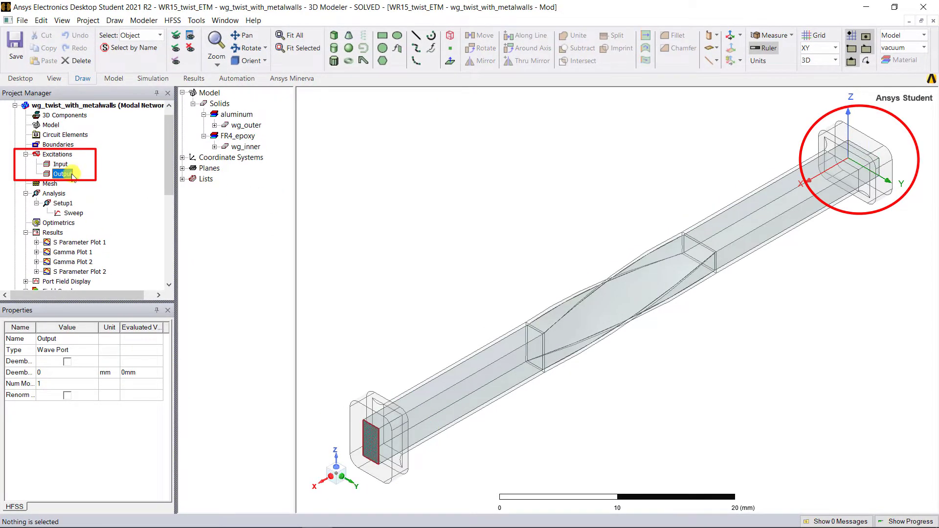
double_click(71, 205)
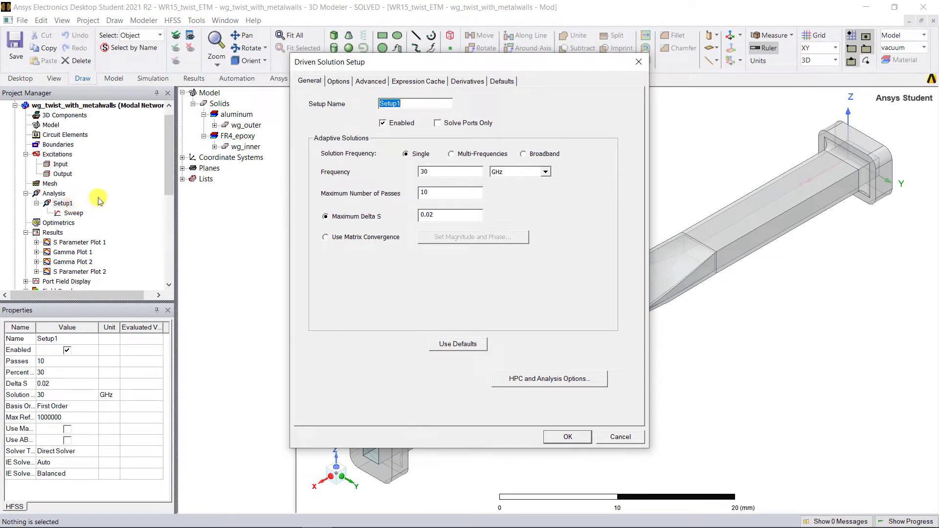
Close Setup1, then review and close the interpolating 15–45 GHz, 401-point sweep.
click(639, 61)
double_click(90, 220)
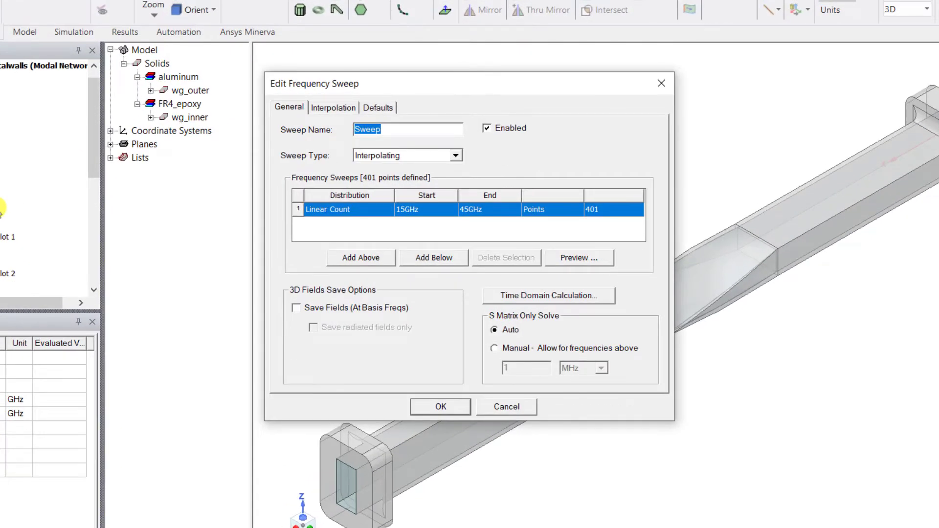
click(661, 83)
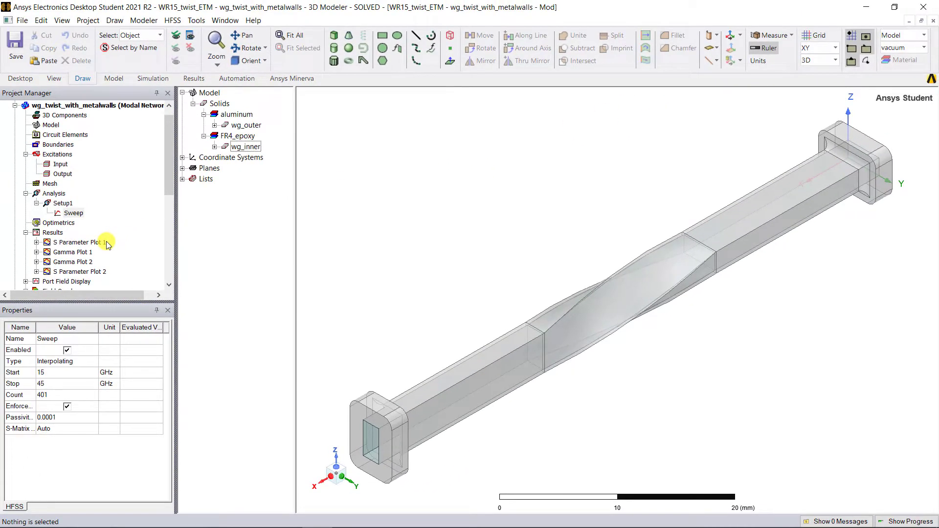
View S Parameter Plot 1 and Gamma Plot 1.
double_click(107, 243)
click(192, 216)
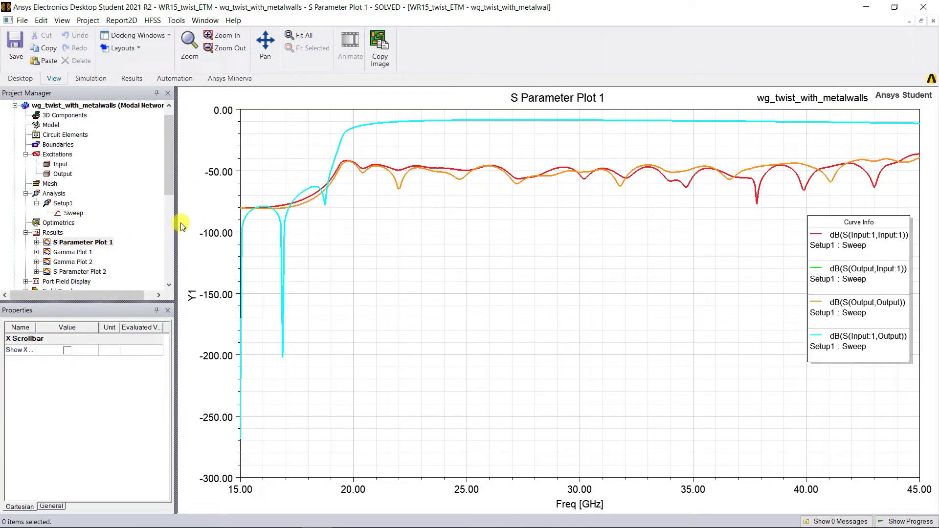
double_click(91, 253)
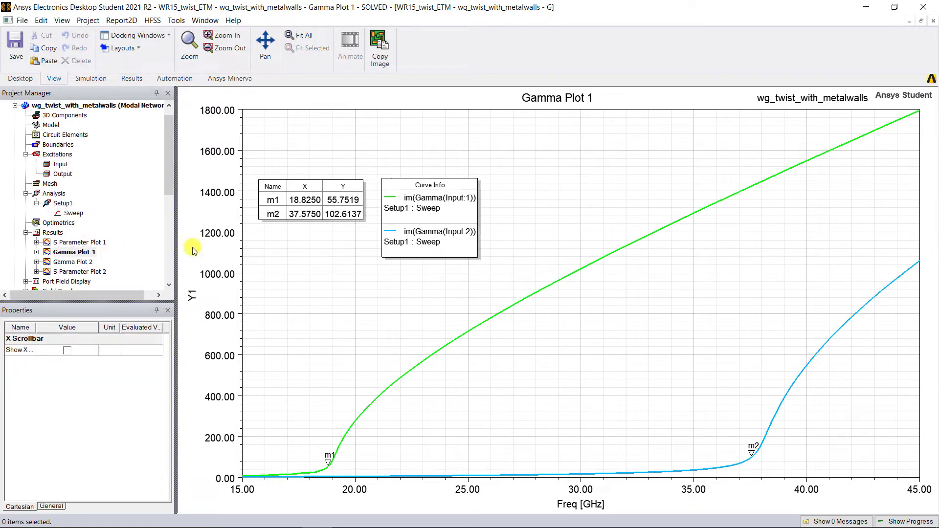
Animate the Mag_E1 electric field over phase on the metal-wall model, then stop it.
double_click(122, 109)
scroll(88, 191, down, 4)
click(75, 193)
right_click(77, 192)
key(Escape)
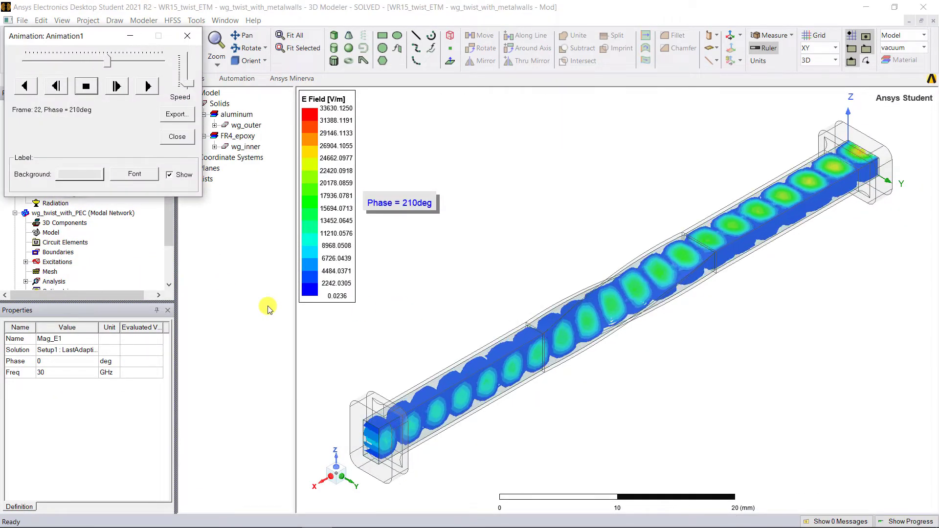
key(Escape)
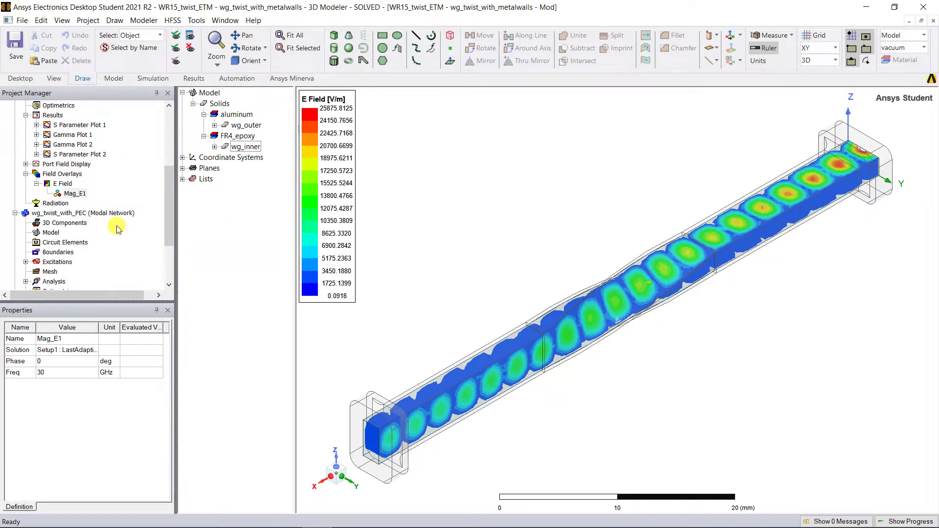
Bring up Gamma Plot 2 from the metal-wall design's results.
scroll(116, 220, up, 5)
click(122, 115)
scroll(126, 126, down, 1)
click(90, 244)
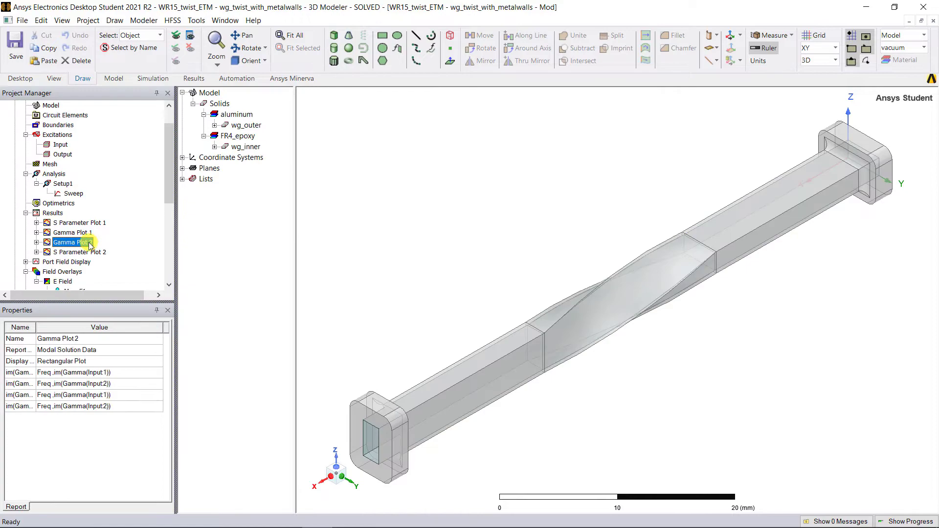
double_click(89, 245)
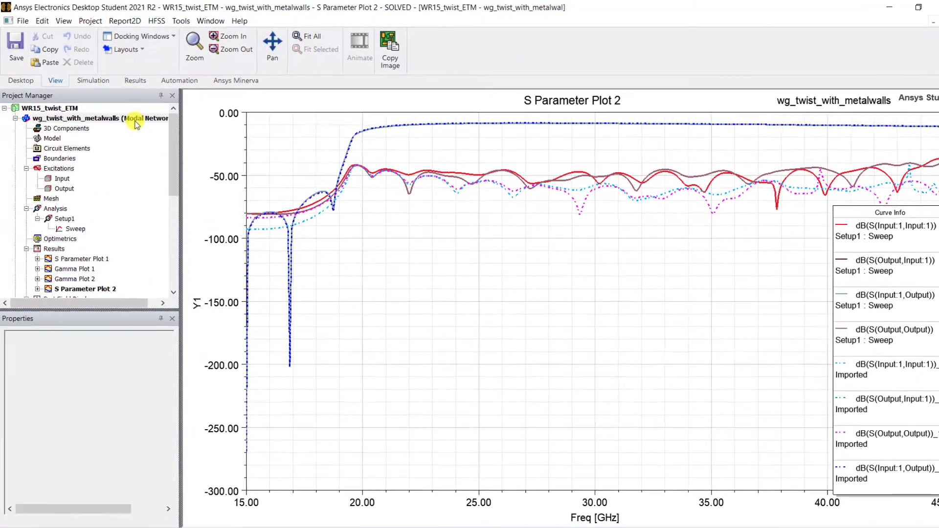
Review the port source powers, 5 W on Input1 and 0 W elsewhere, leaving them unchanged.
double_click(135, 121)
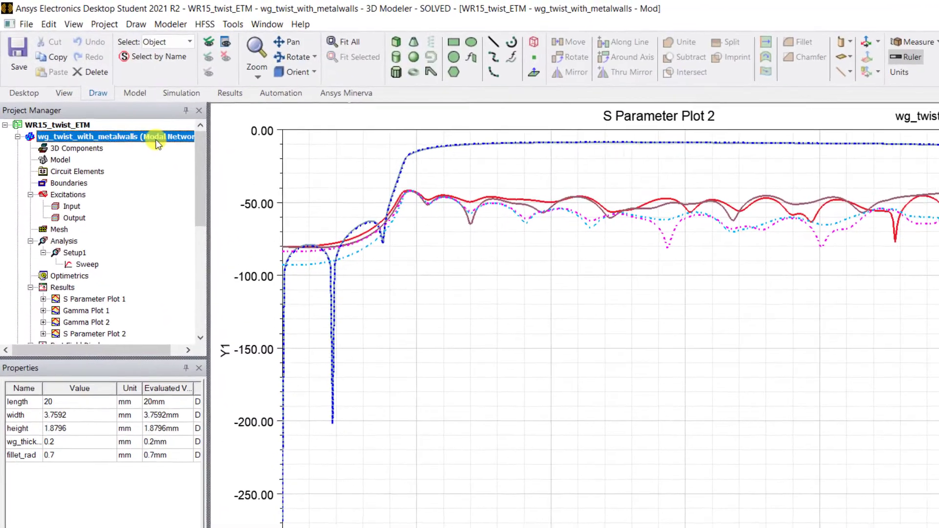
right_click(75, 170)
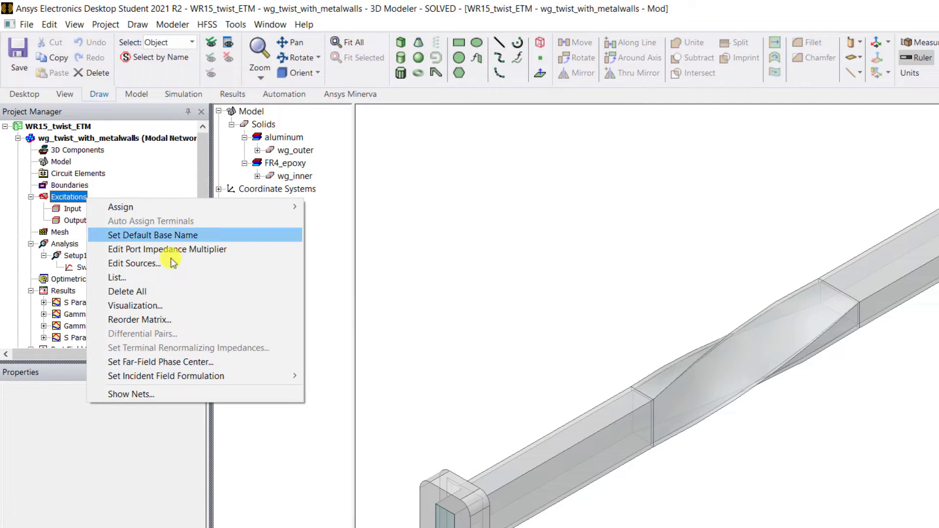
click(178, 264)
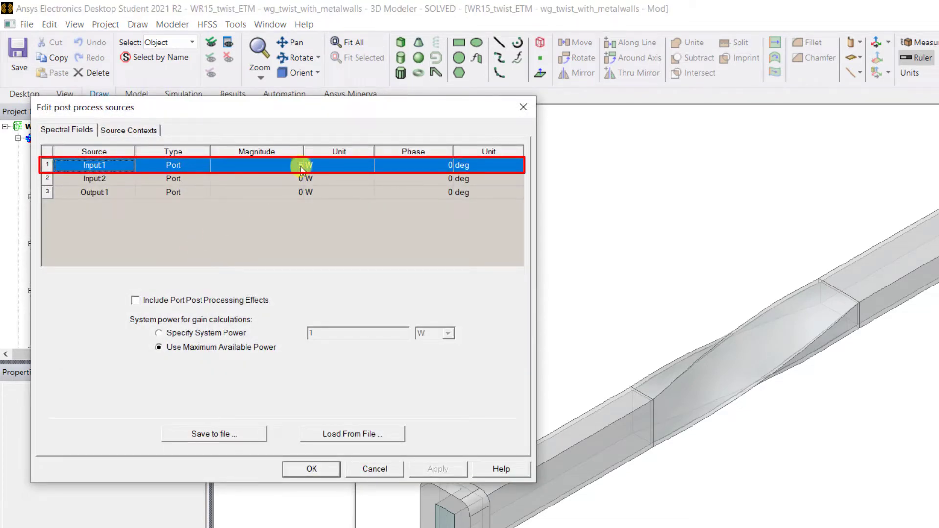
click(524, 108)
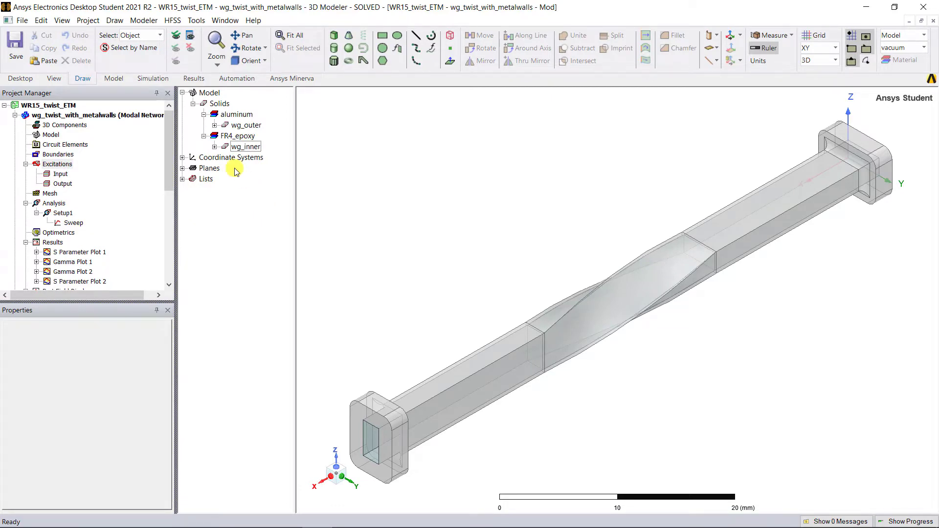
Preview the Fields Calculator, close it, then reopen it from Field Overlays for post-processing.
click(178, 22)
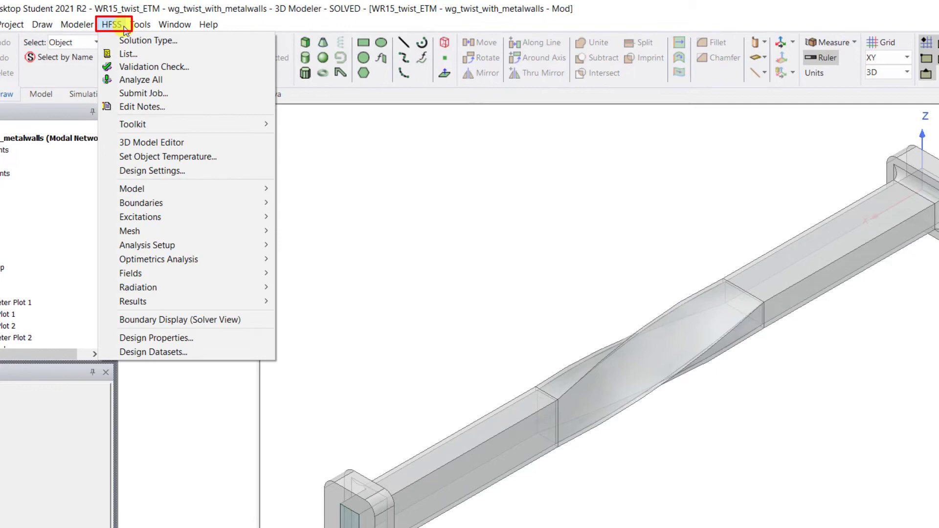
mouse_move(276, 272)
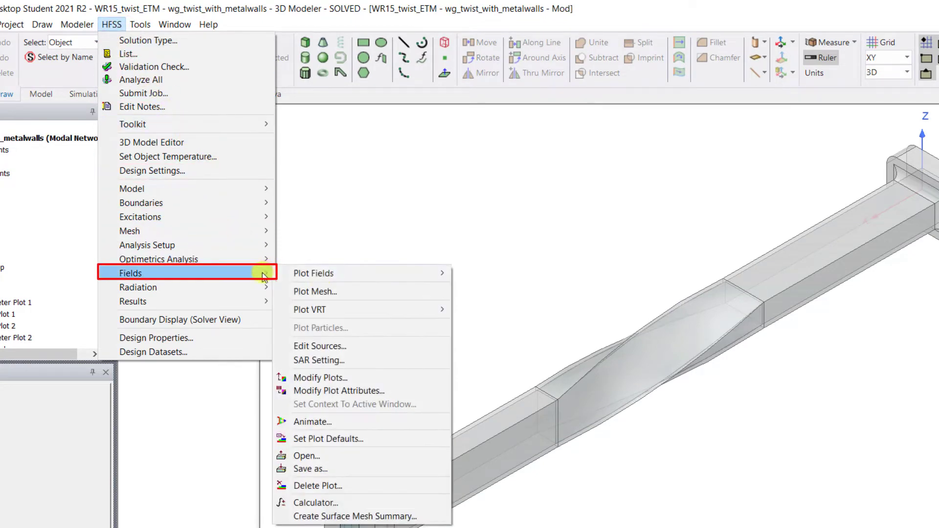
click(389, 503)
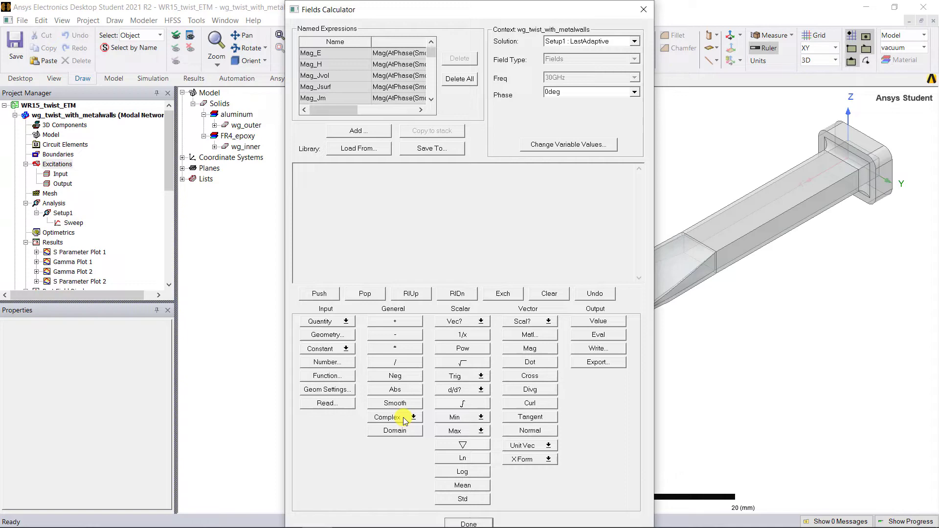
click(644, 9)
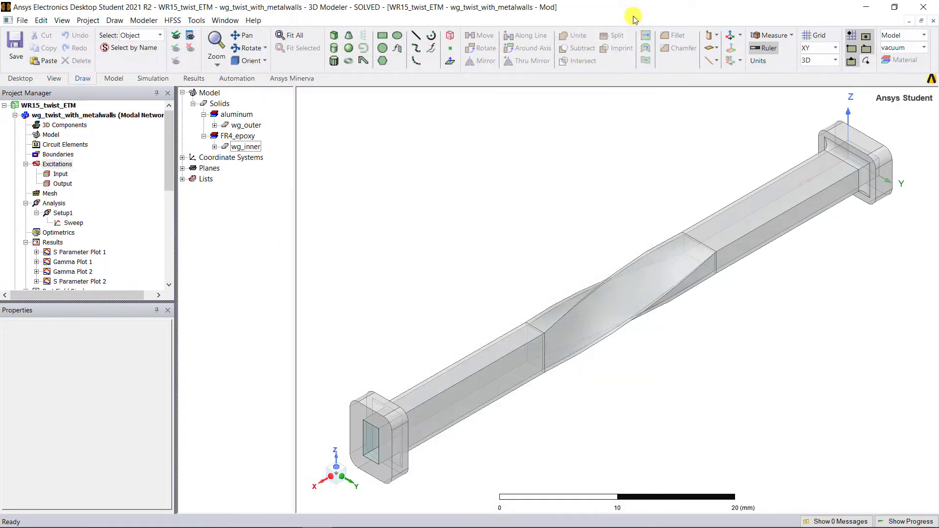
right_click(74, 244)
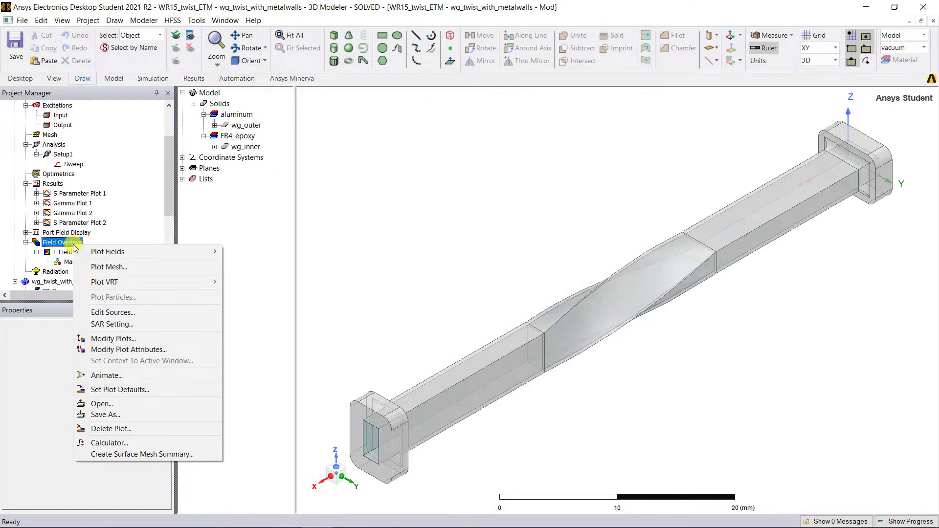
click(167, 443)
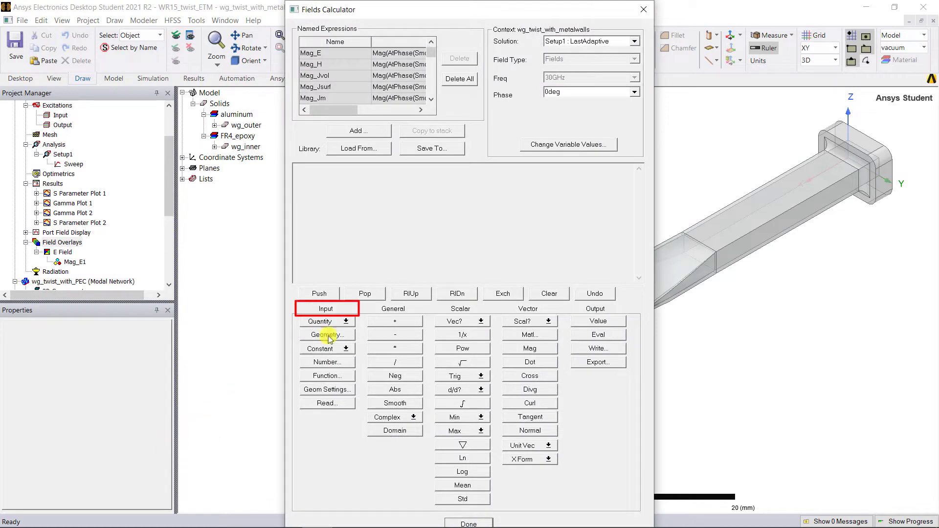
Integrate SurfaceLossDensity over the wg_outer surface and evaluate it to 0.0761.
click(347, 321)
scroll(348, 325, down, 3)
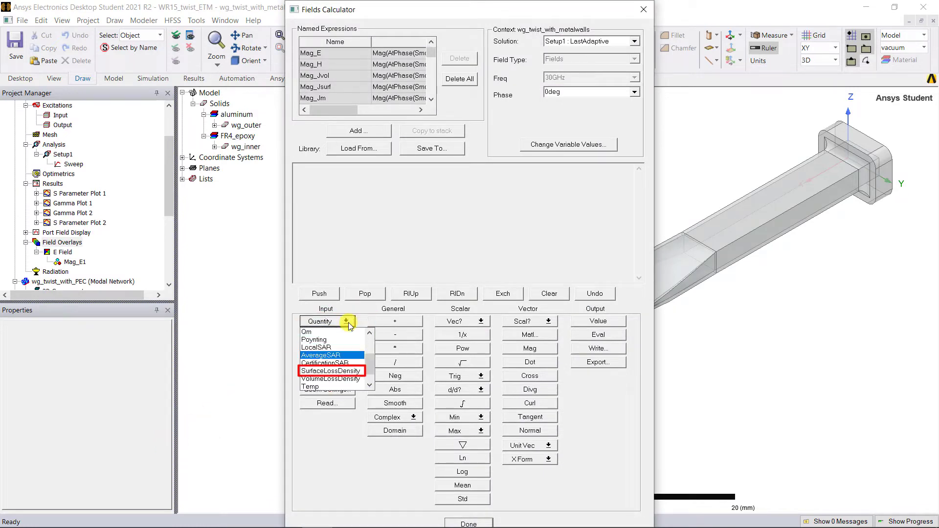
click(357, 370)
click(327, 335)
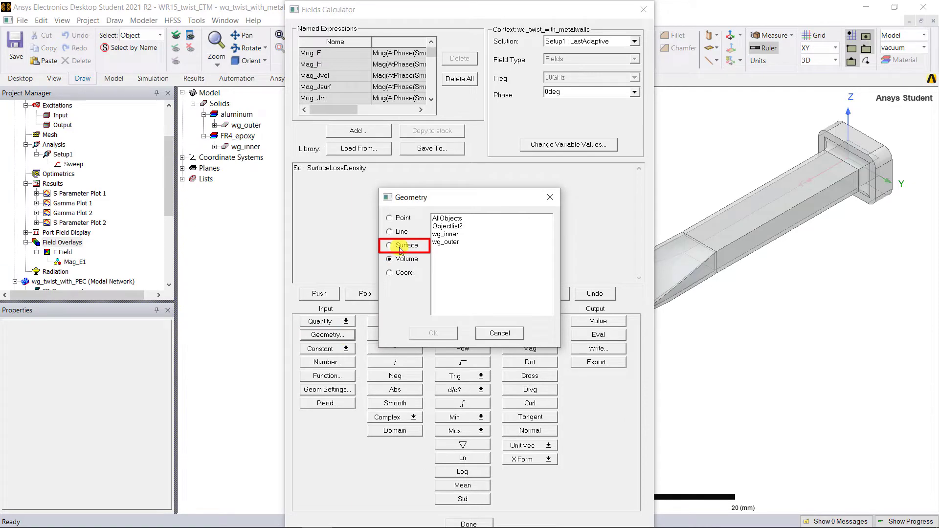
click(401, 249)
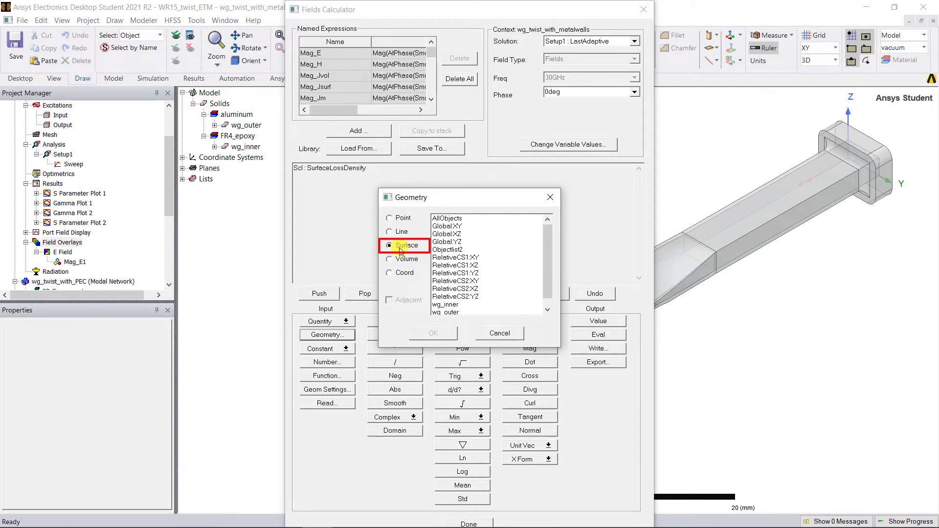
click(459, 312)
click(459, 305)
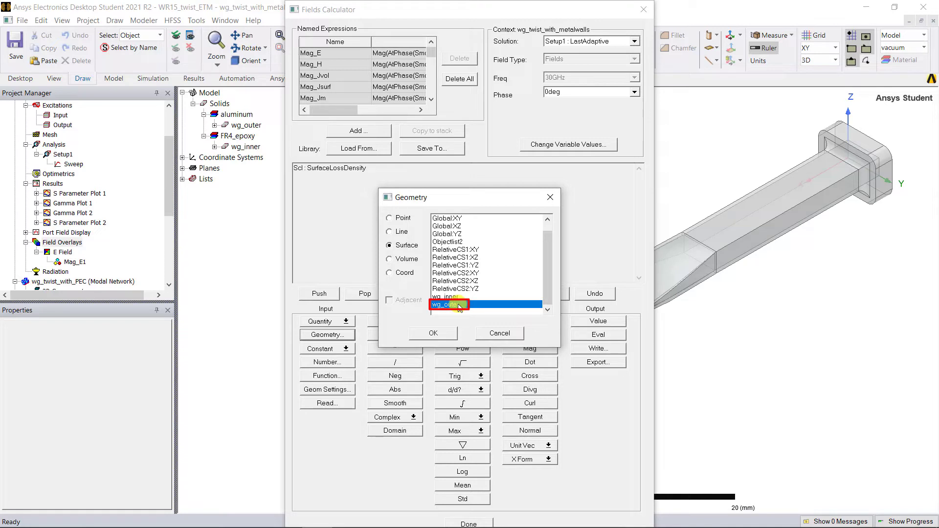
click(433, 333)
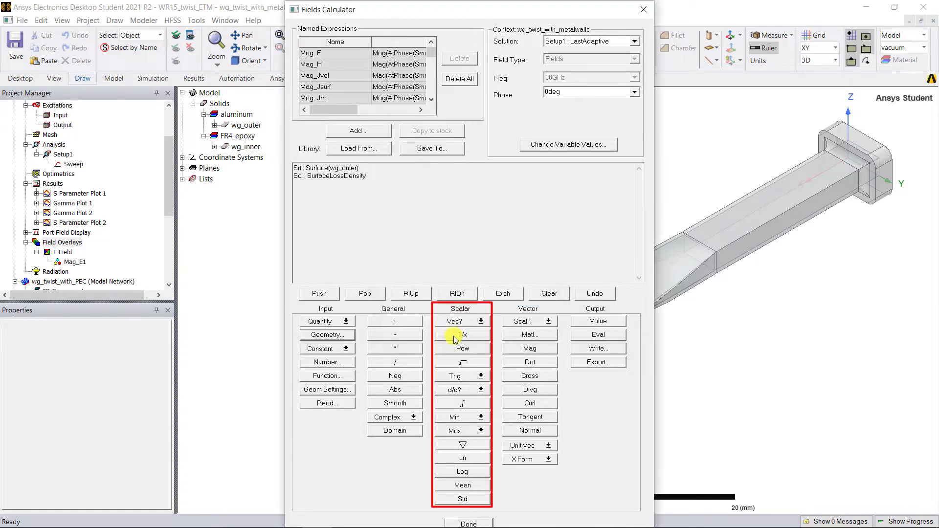
click(473, 405)
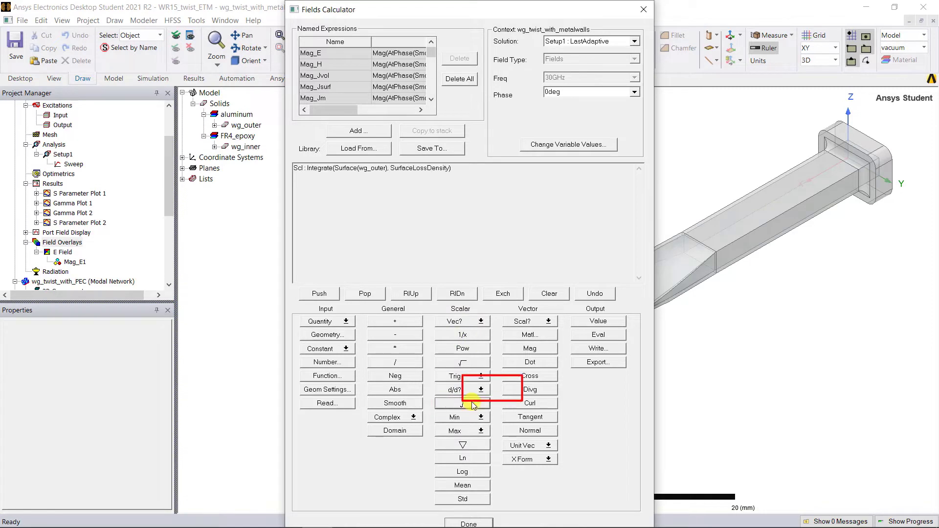
click(606, 336)
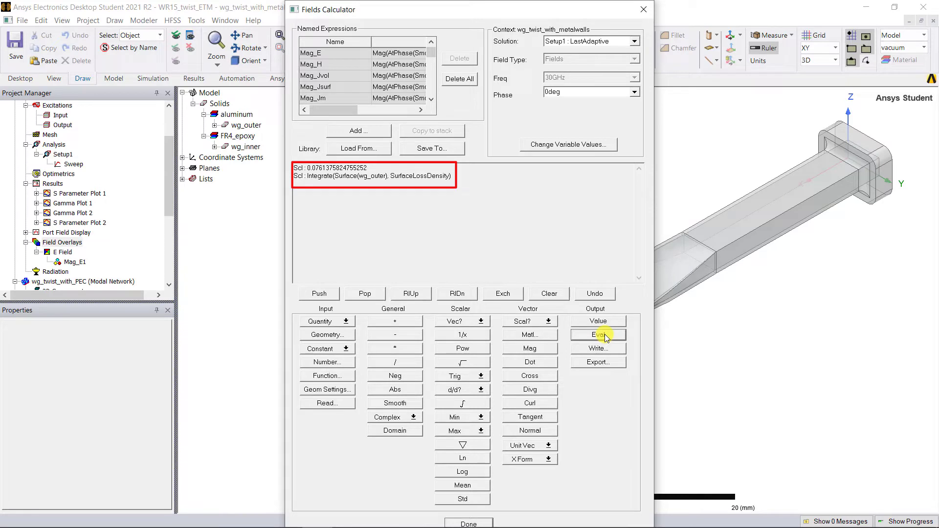
Integrate VolumeLossDensity over the wg_inner volume and evaluate it to 4.302.
click(345, 321)
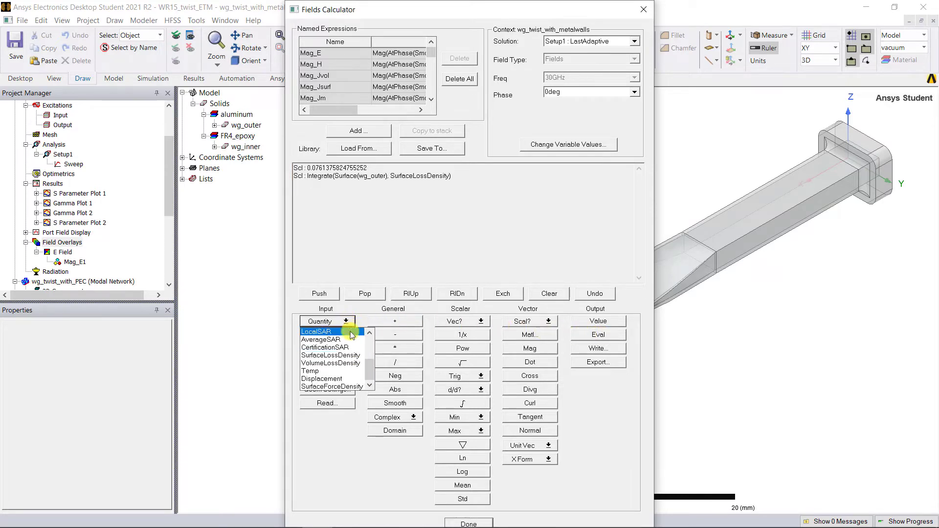
click(352, 363)
click(342, 337)
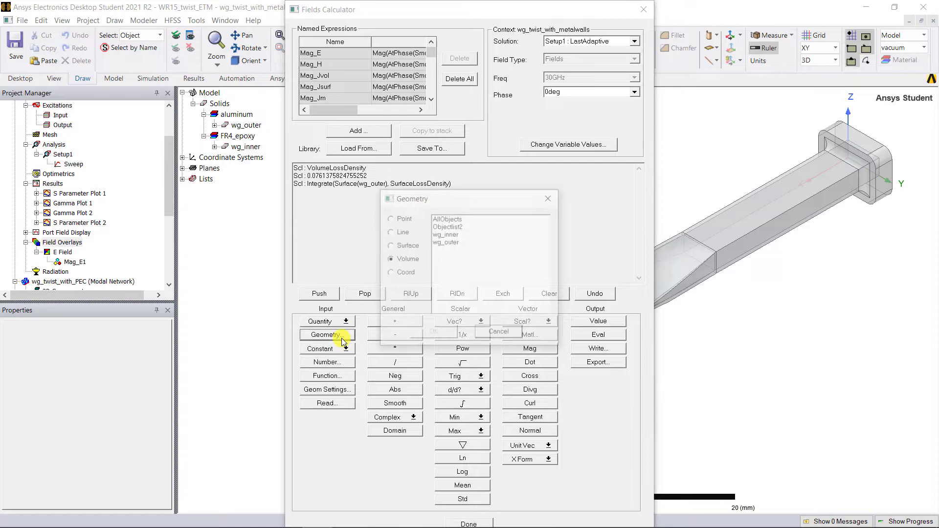
click(446, 235)
click(441, 334)
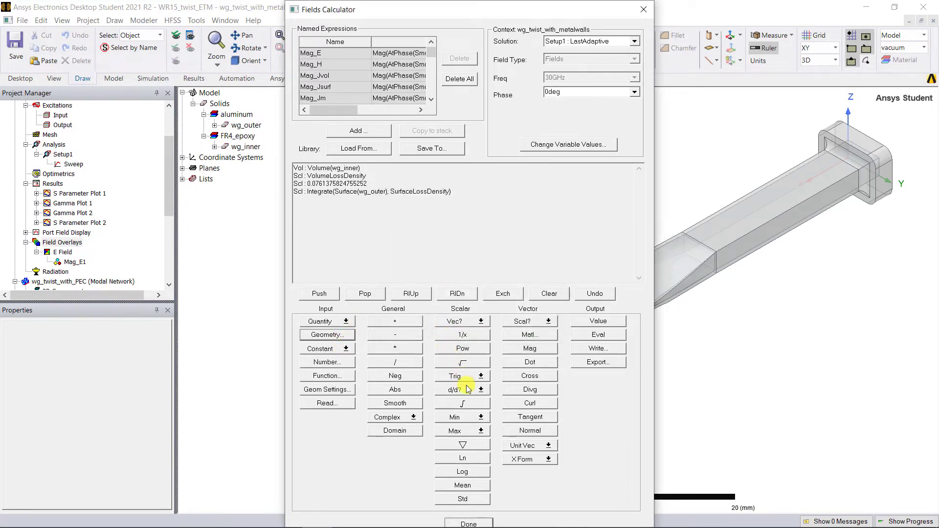
click(475, 406)
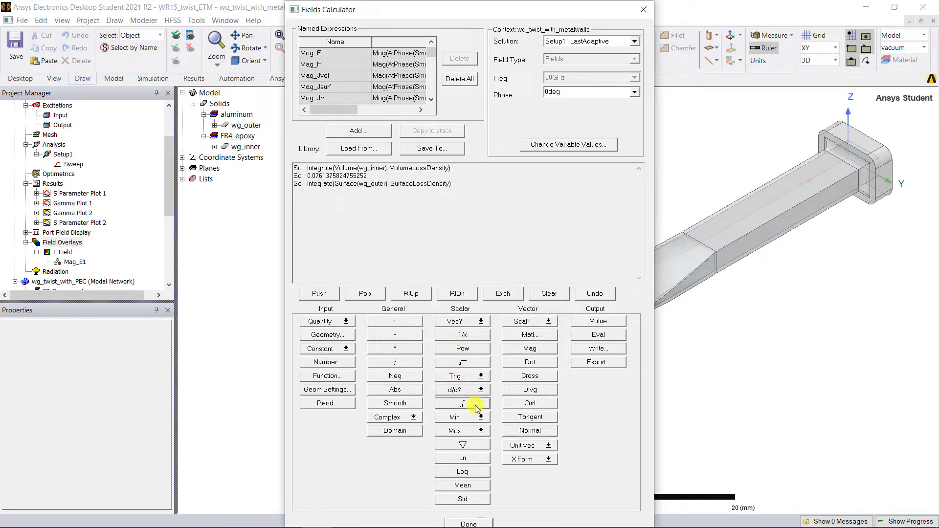
click(599, 336)
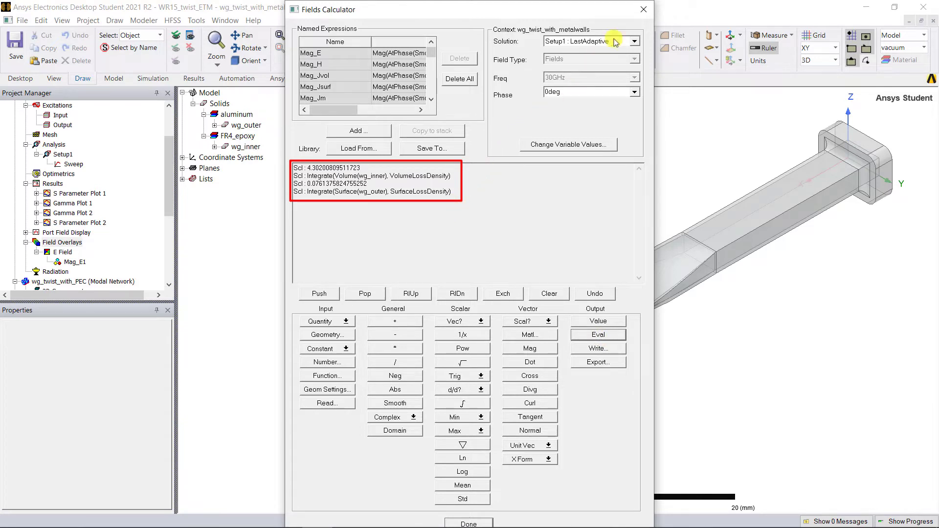
Close the Fields Calculator to show the wg_twist_with_metalwalls model.
click(644, 9)
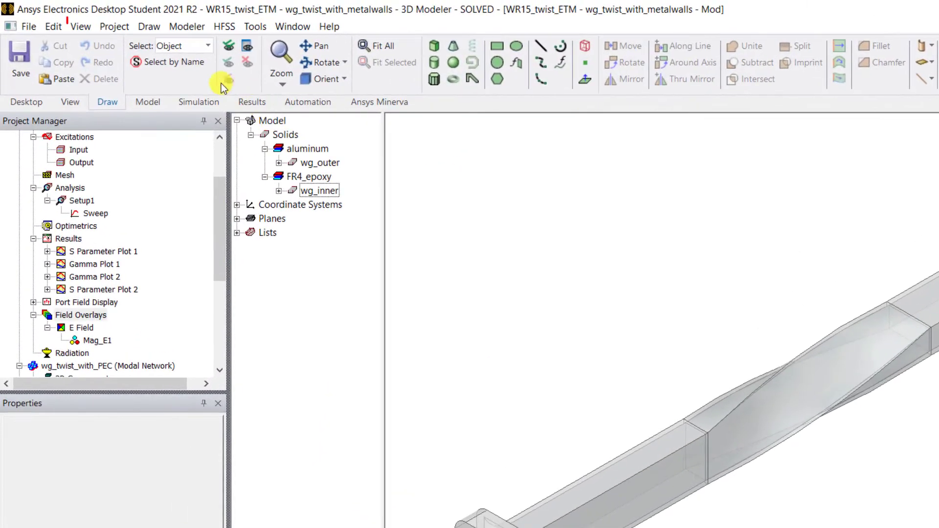
Launch the EMtoIcepak wizard from the ACT Extensions panel.
click(81, 27)
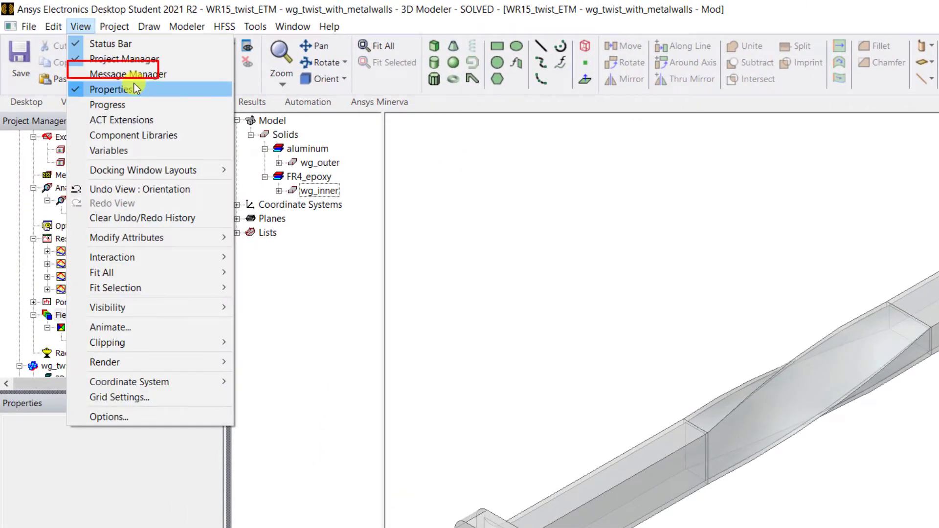
click(172, 122)
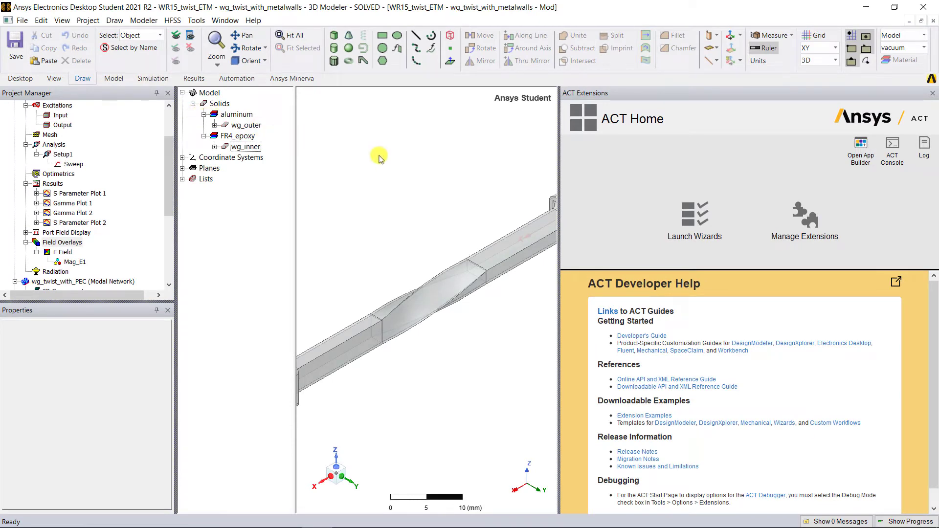
click(719, 238)
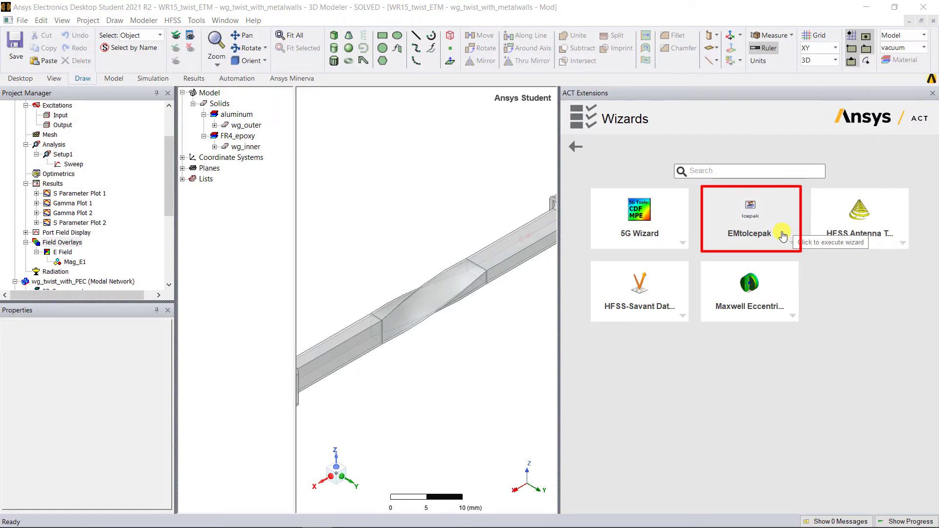
click(783, 236)
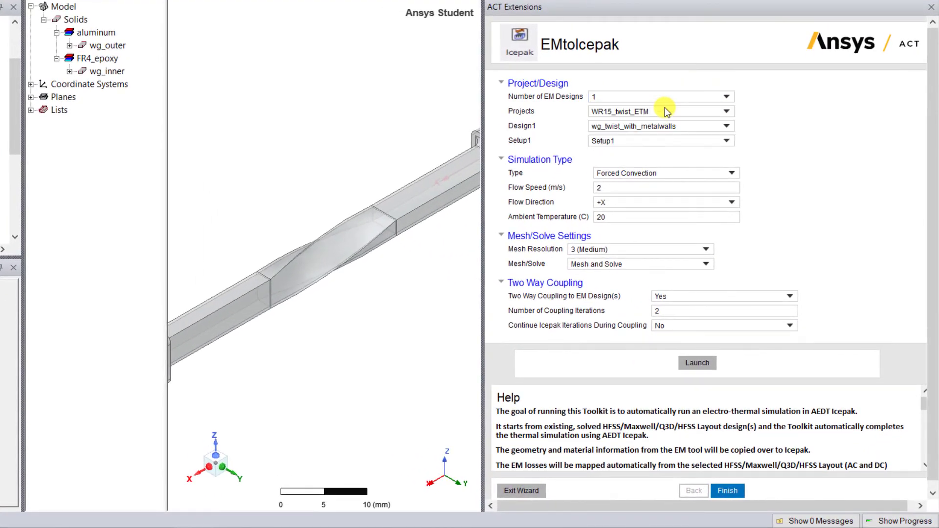
Set Forced Convection at 1 m/s flow speed, mesh resolution 4, and two-way coupling No.
click(678, 174)
click(678, 182)
click(656, 187)
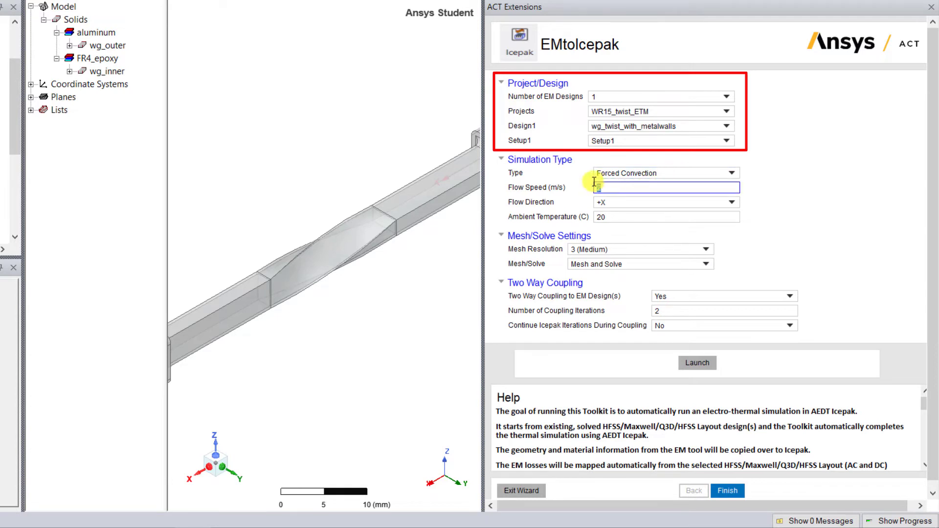
text(1)
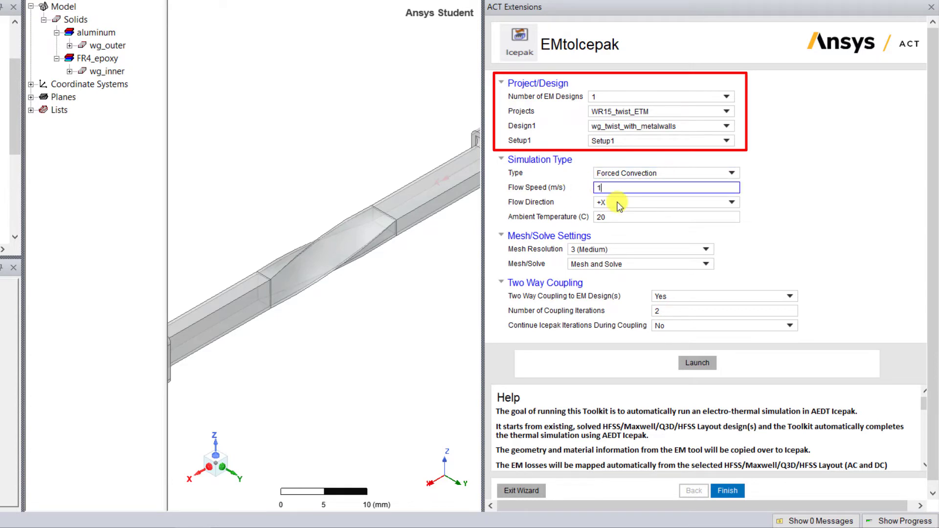
click(666, 251)
click(675, 285)
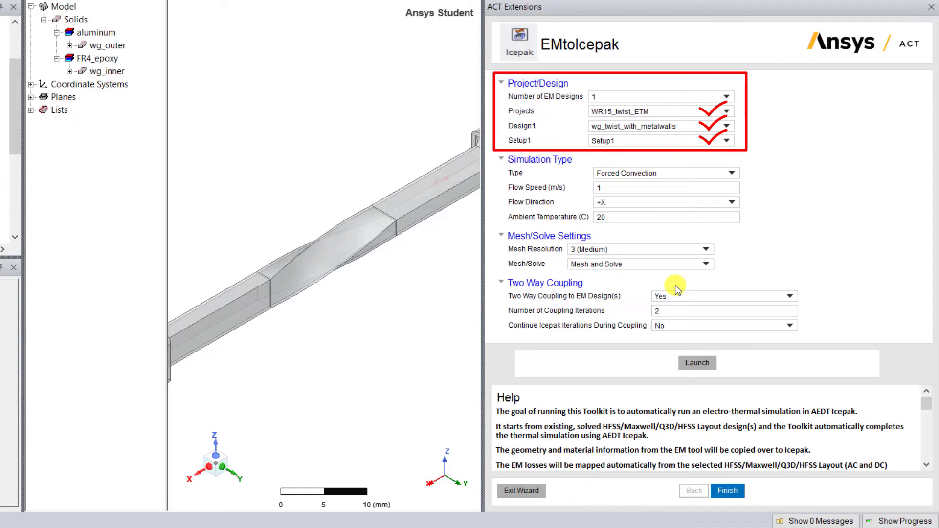
click(690, 295)
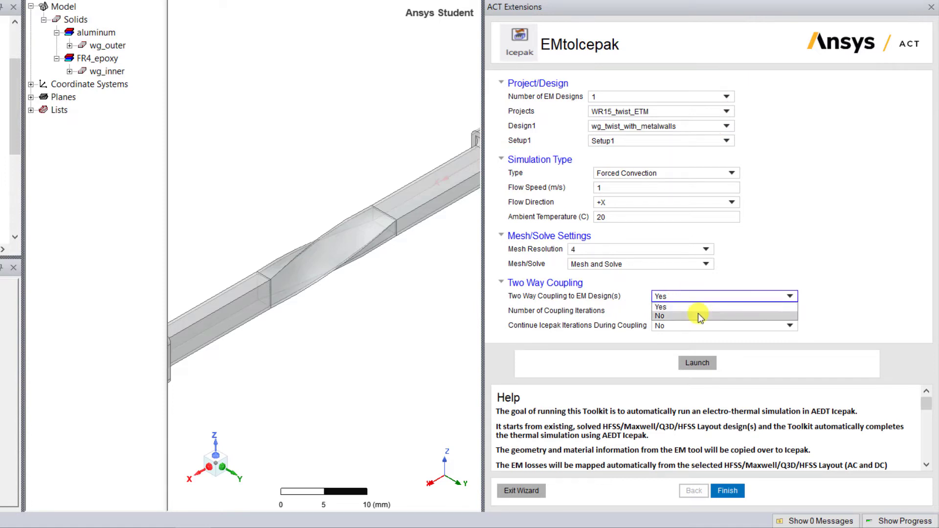
click(698, 316)
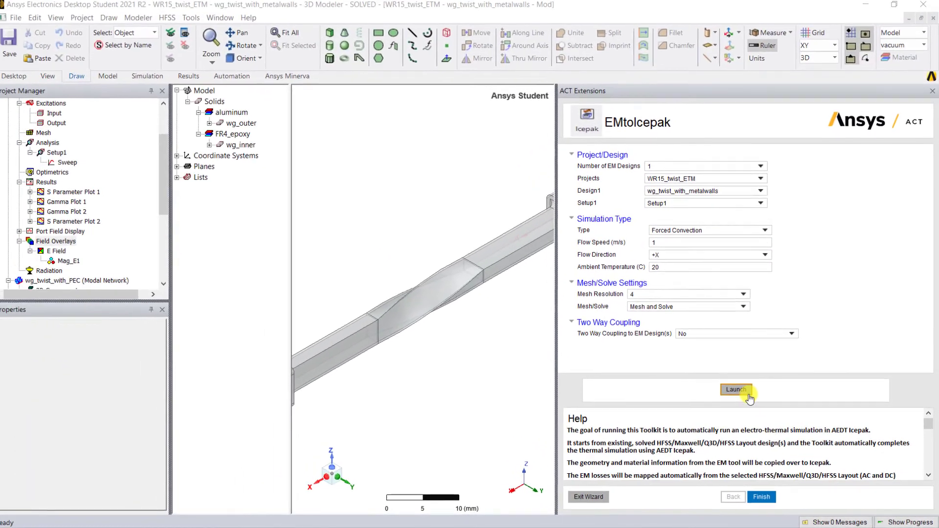
Launch the IcepakEMCoupling electrothermal run, fit the view, and show Temperature1 (about 114–169 °C).
click(712, 367)
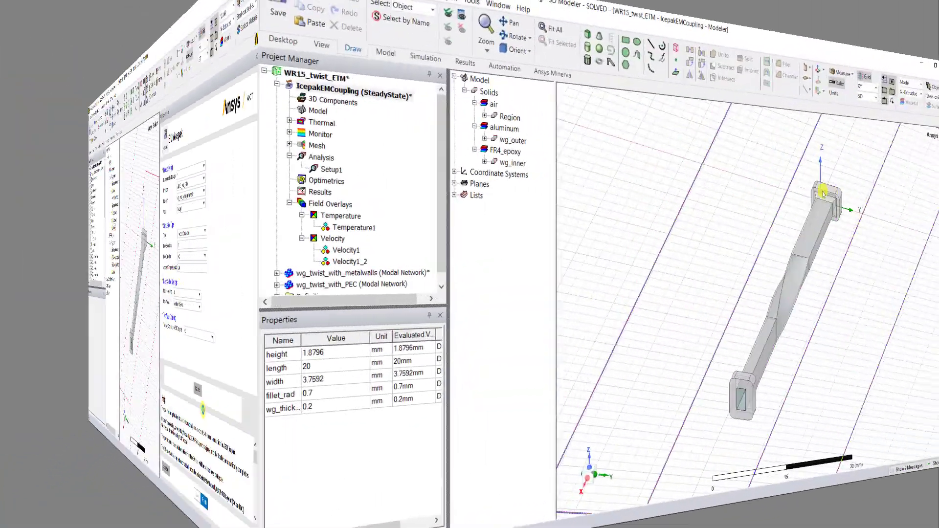
key(ctrl+d)
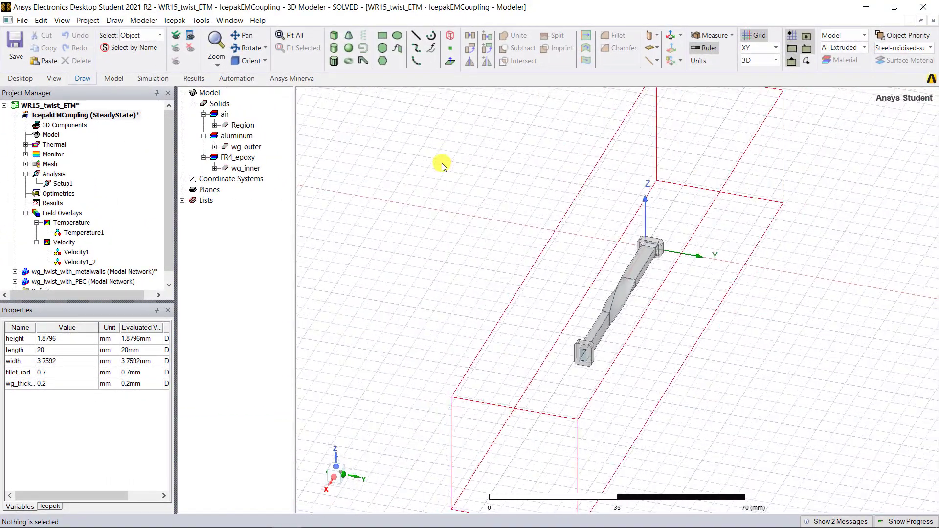
click(102, 233)
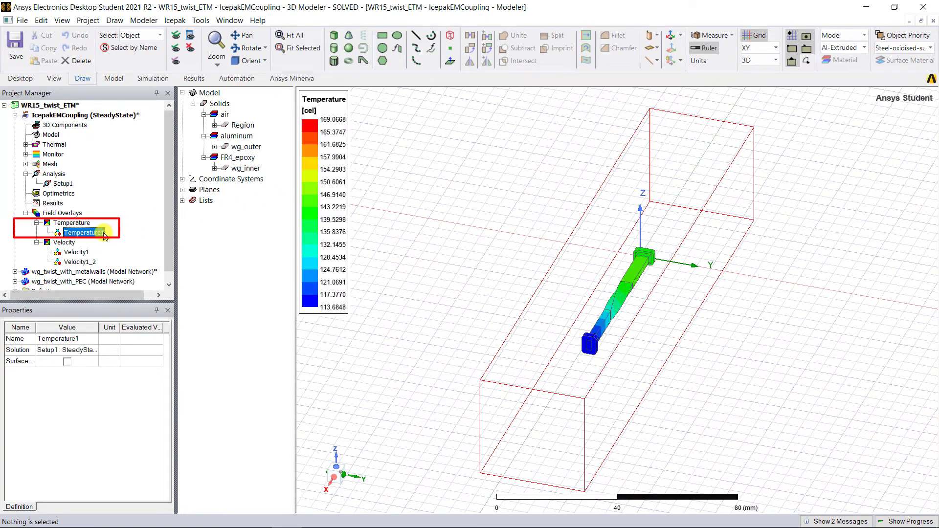
Show the Velocity1 airflow overlay around the waveguide, peaking near 1.11 m/s.
click(83, 252)
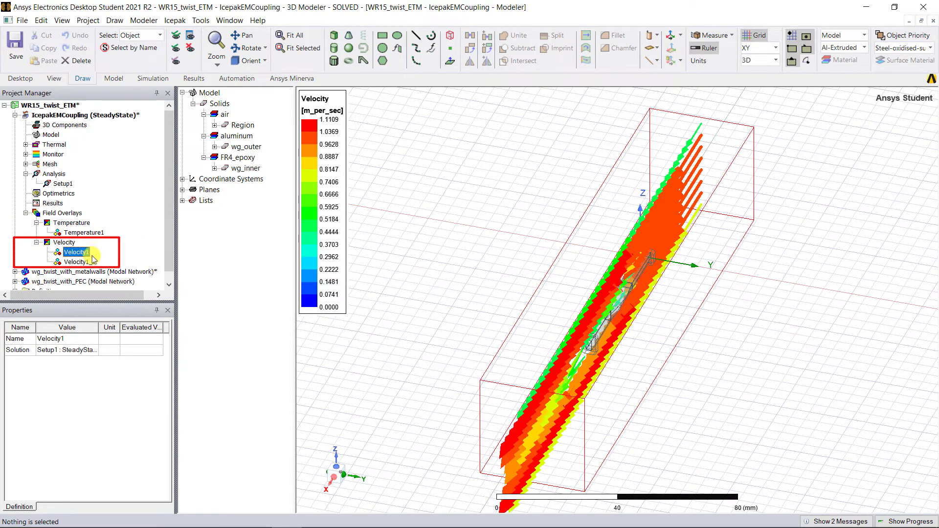